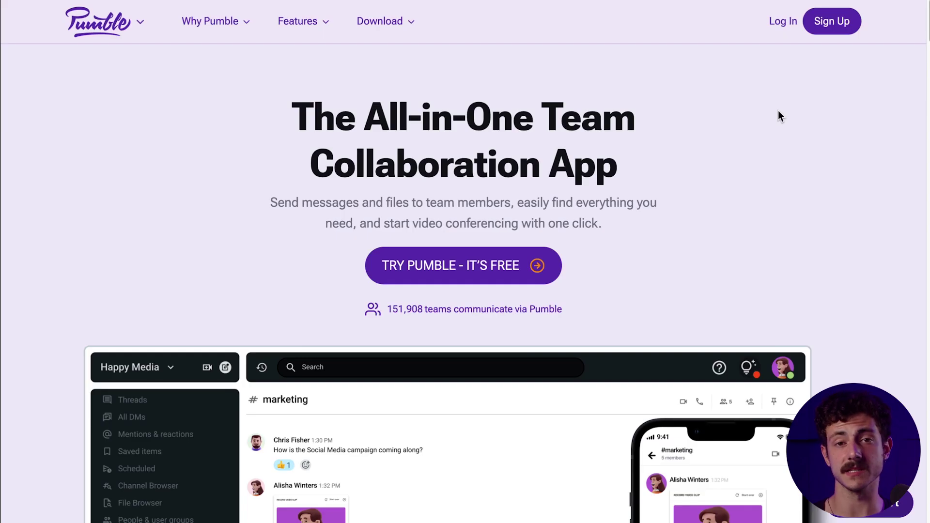
click(827, 22)
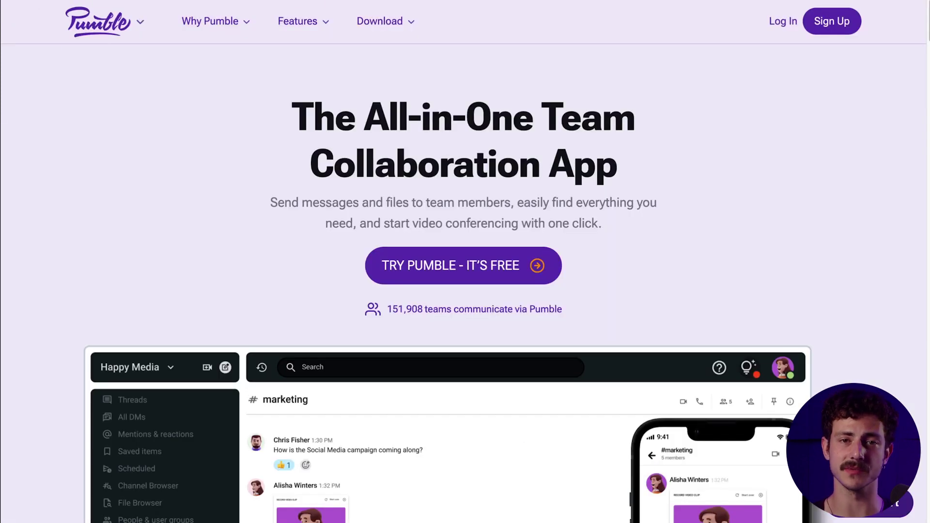
scroll(923, 154, down, 15)
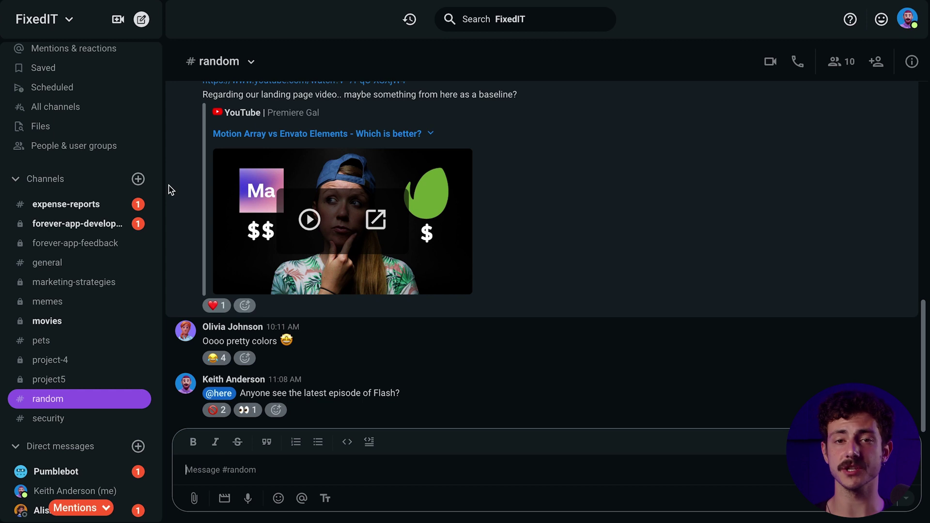
Open the thread on the landing page question in the security channel and send a reply beginning "All done".
scroll(92, 186, down, 1)
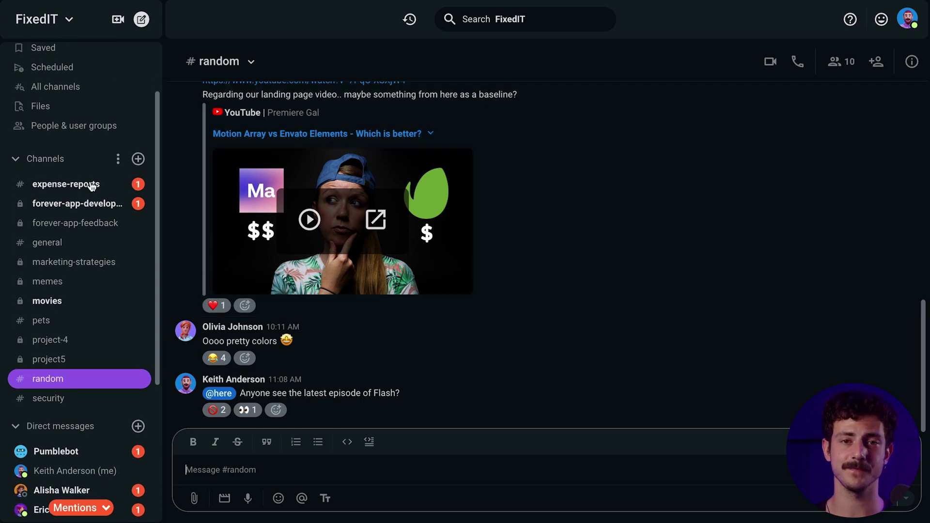
scroll(92, 186, down, 5)
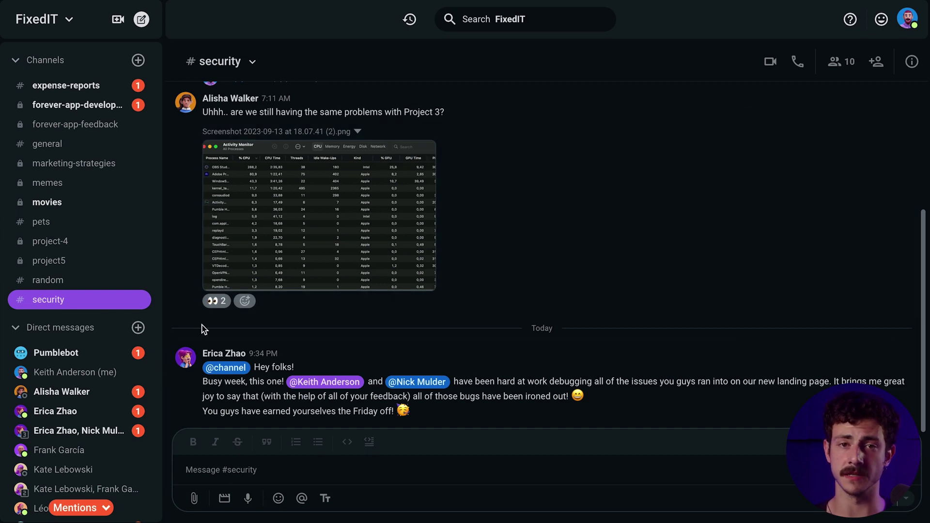
scroll(204, 329, up, 3)
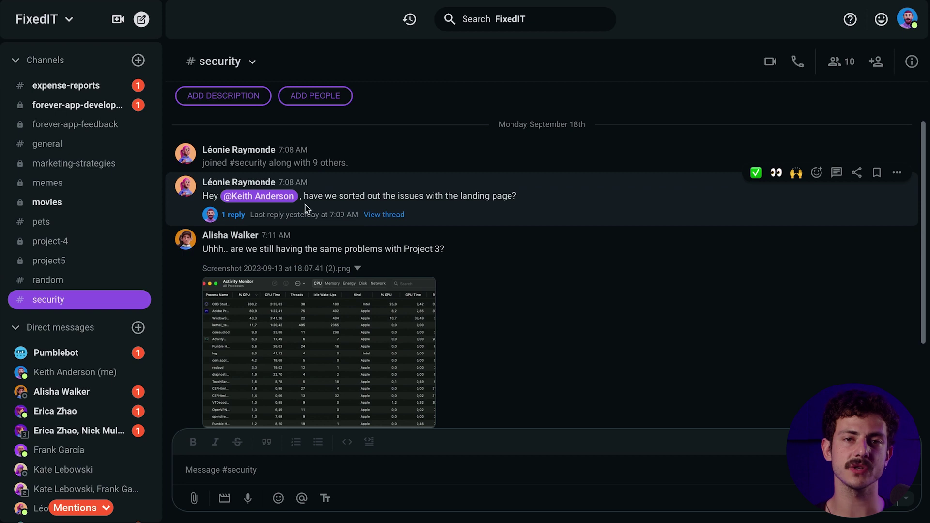
click(366, 214)
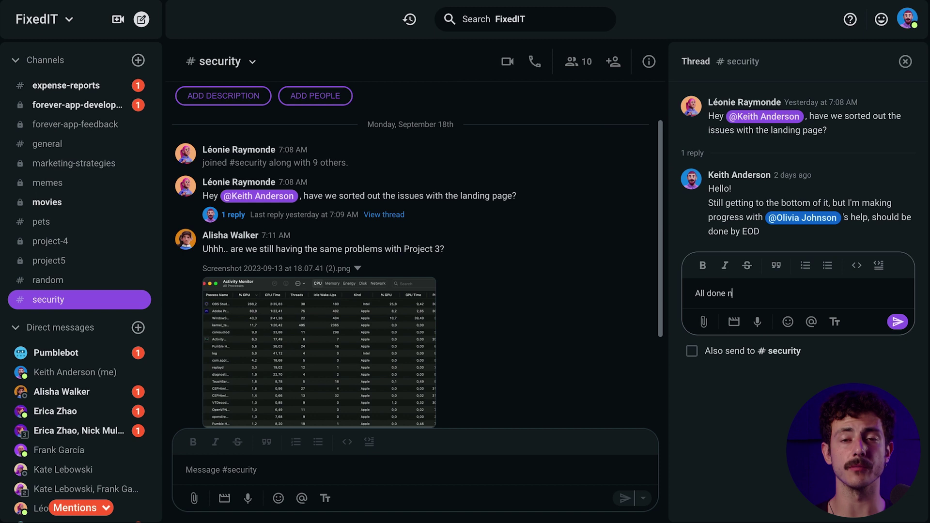
text(D)
key(Return)
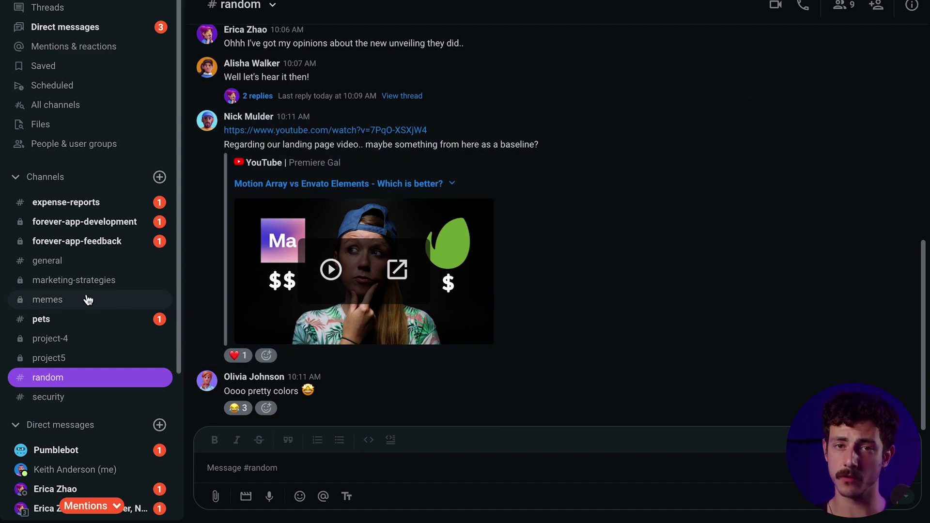
Create a private channel named "movies" without a description.
click(159, 177)
text(movies)
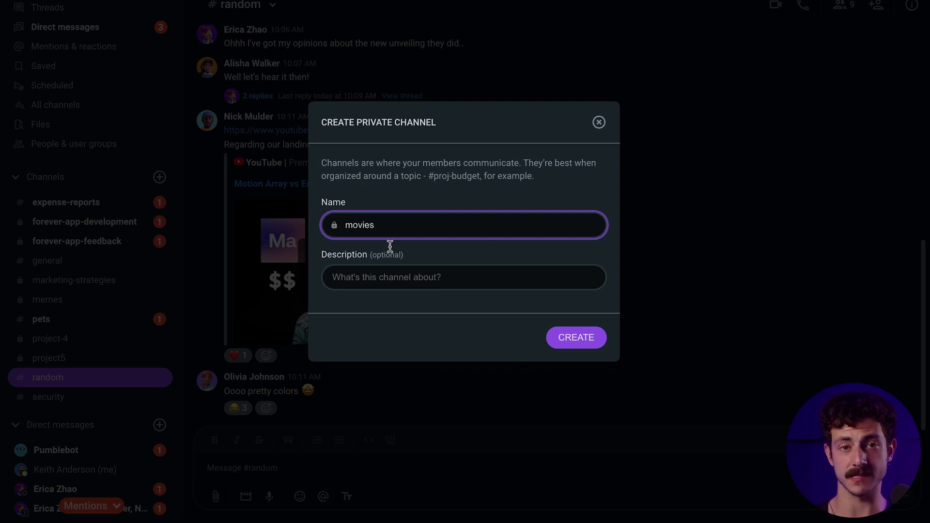
click(409, 283)
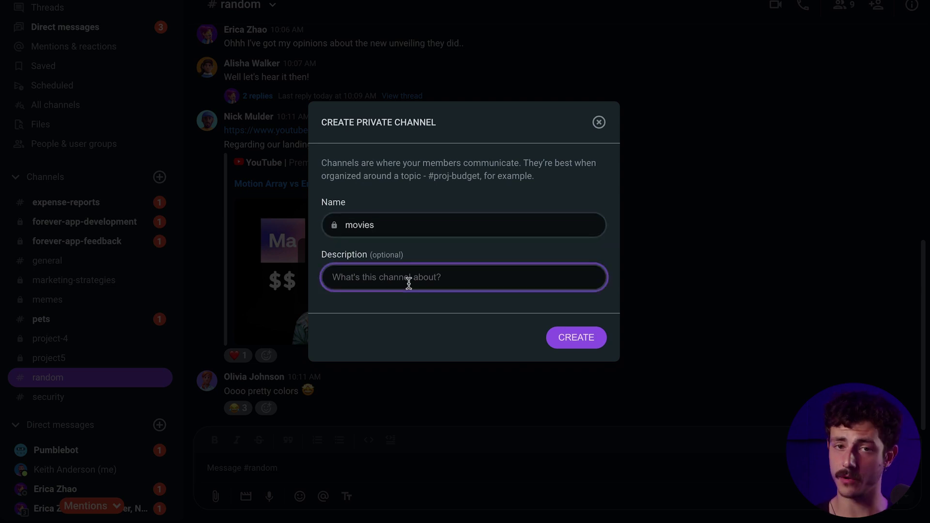
click(574, 338)
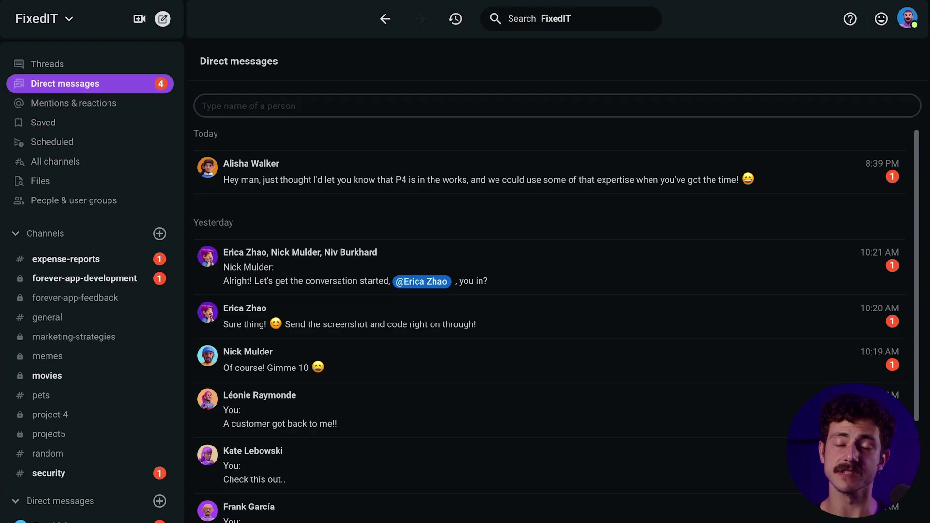
Send a message mentioning the absent colleague with "Are you in?" in project-4 and invite them to the channel.
click(43, 109)
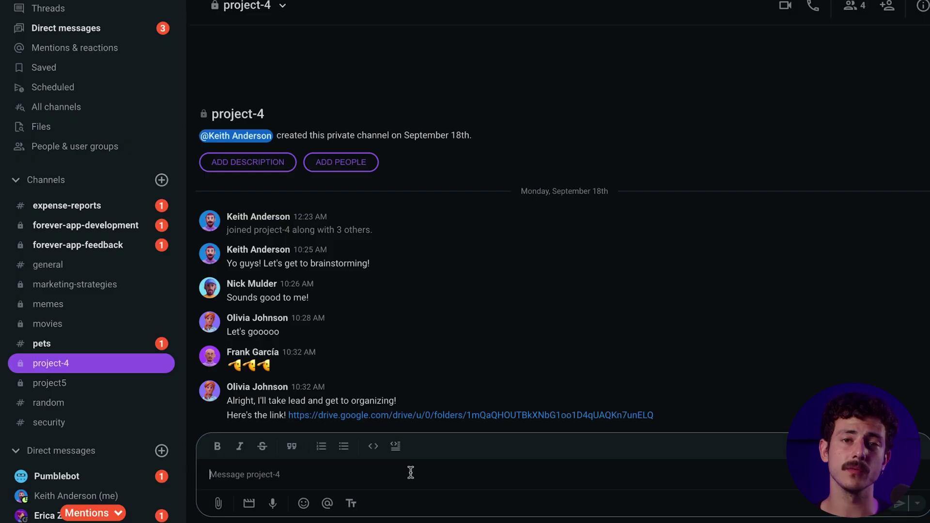
text(@e)
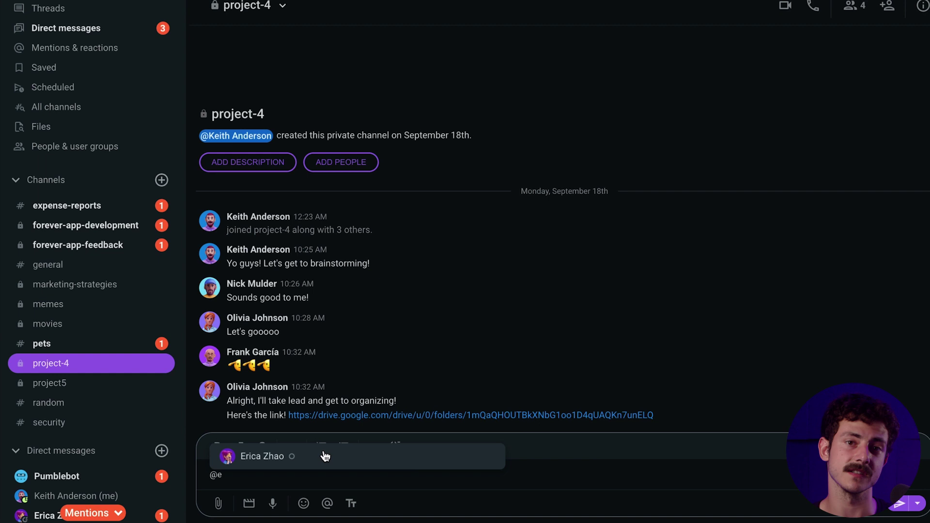
click(328, 457)
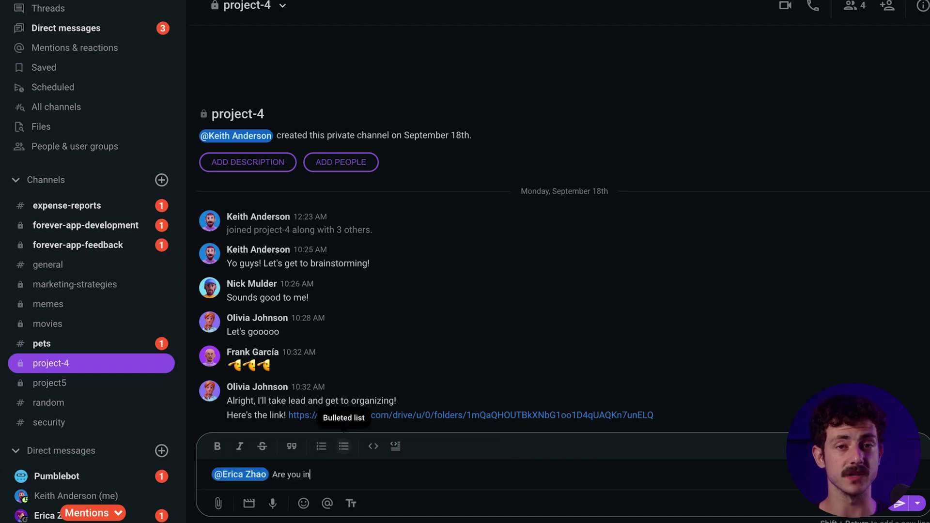
key(Return)
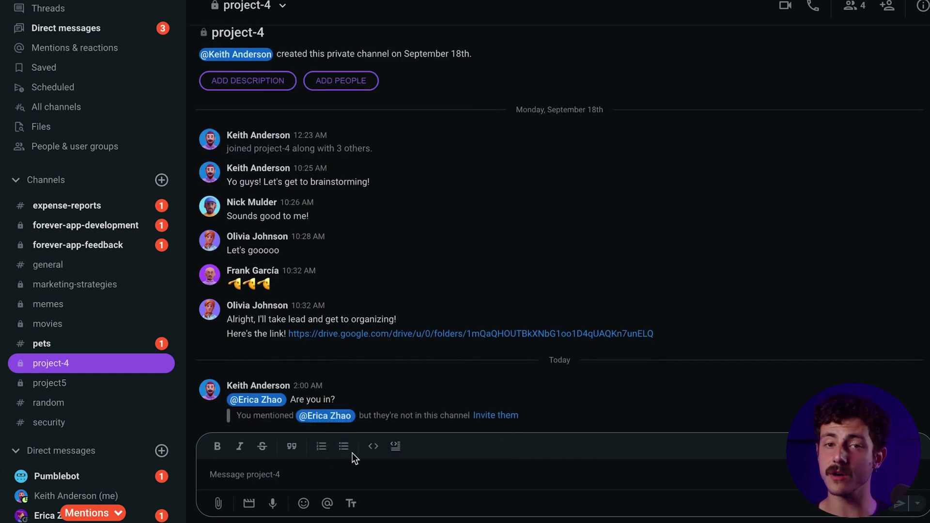
click(483, 421)
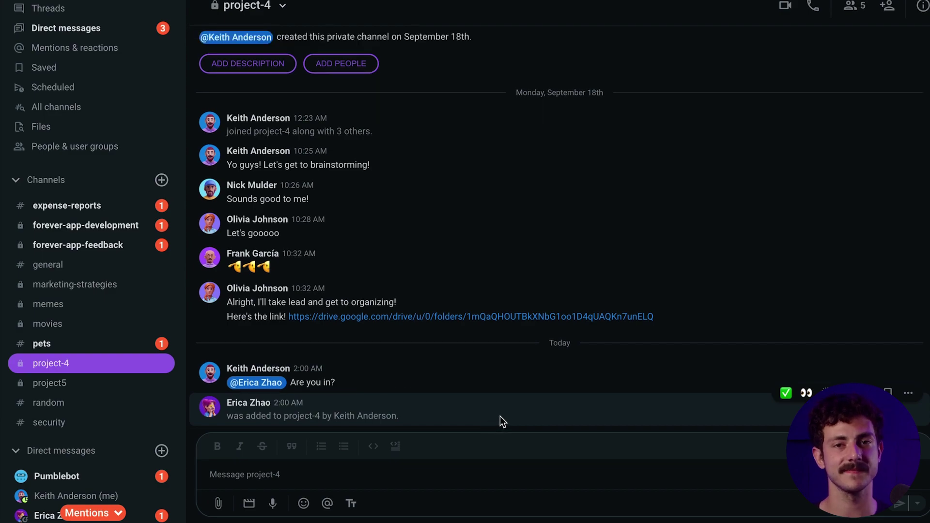
text(e)
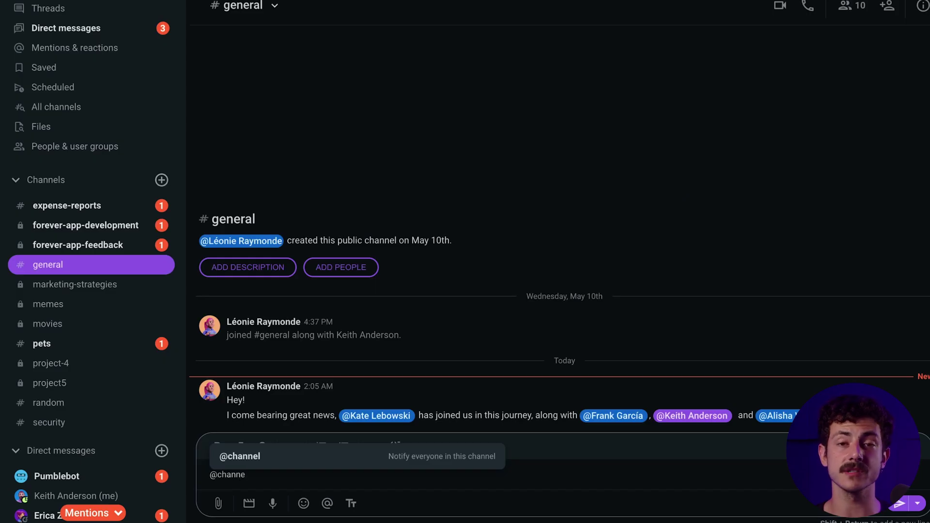
click(332, 466)
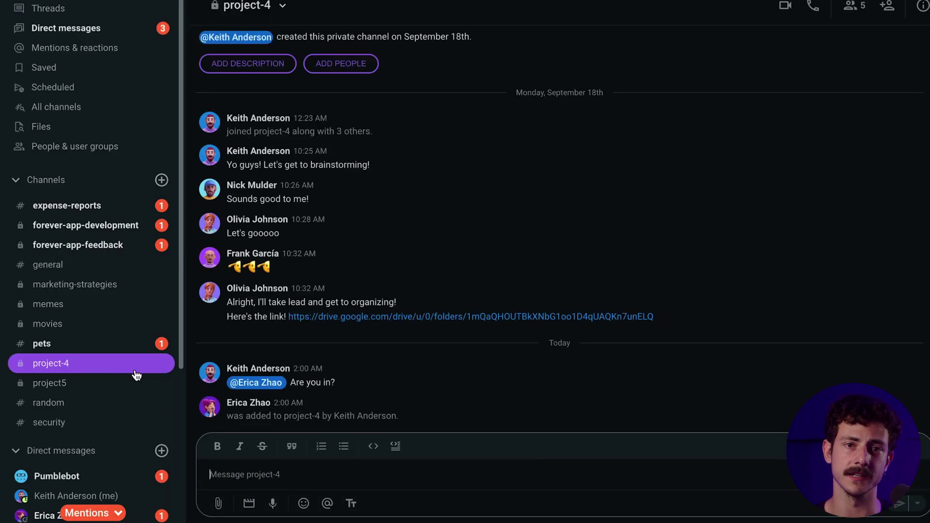
text(@here)
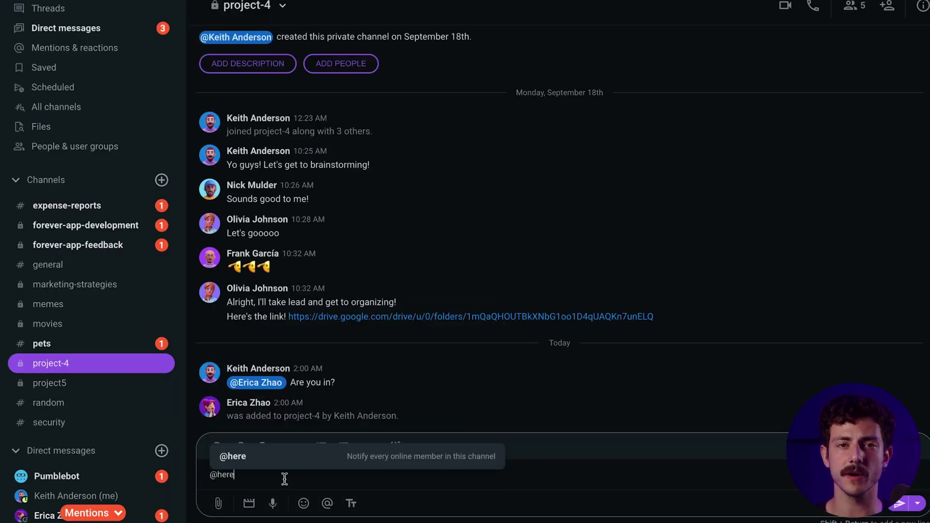
click(304, 464)
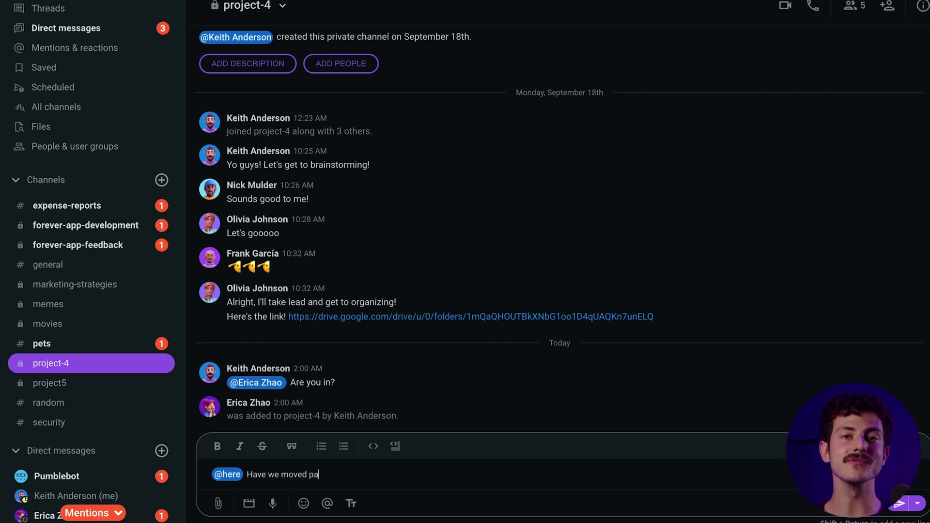
key(Return)
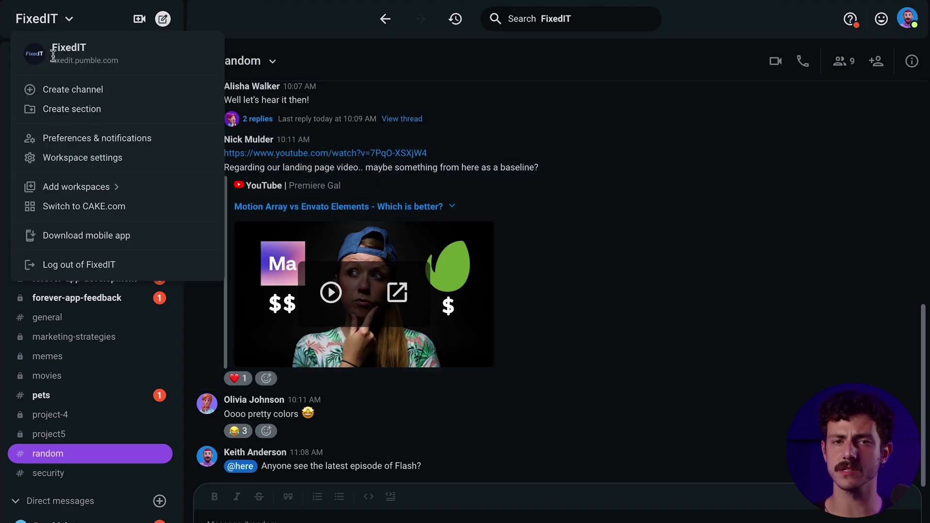
In the notification preferences, enable different settings for mobile devices and set them to Direct messages and mentions.
click(123, 139)
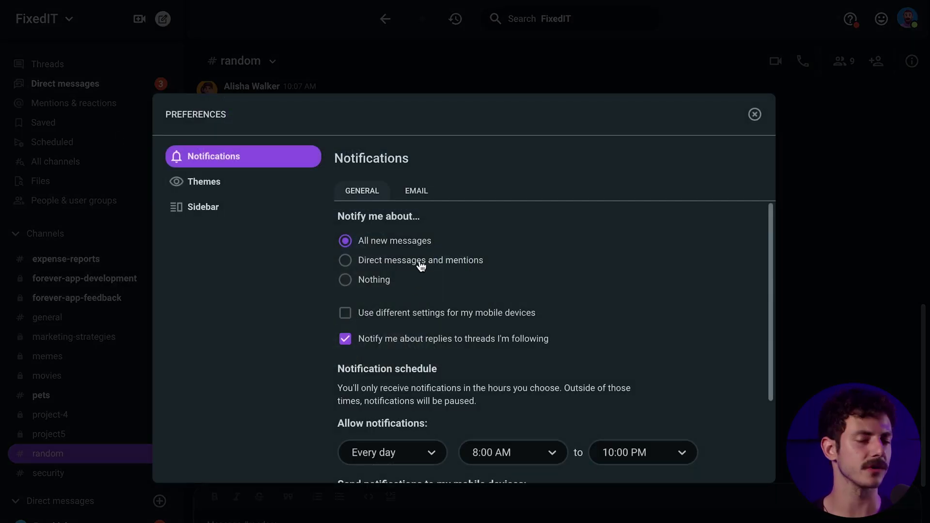
scroll(379, 284, down, 2)
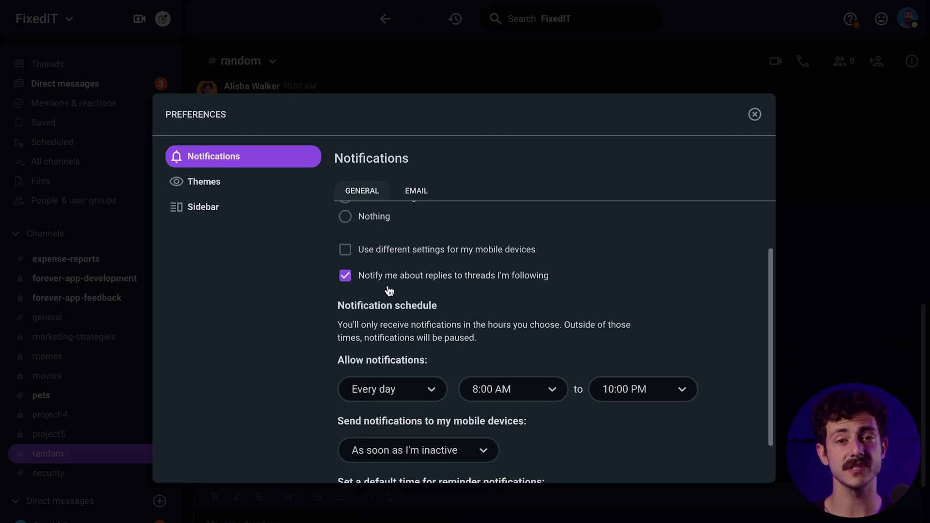
click(408, 262)
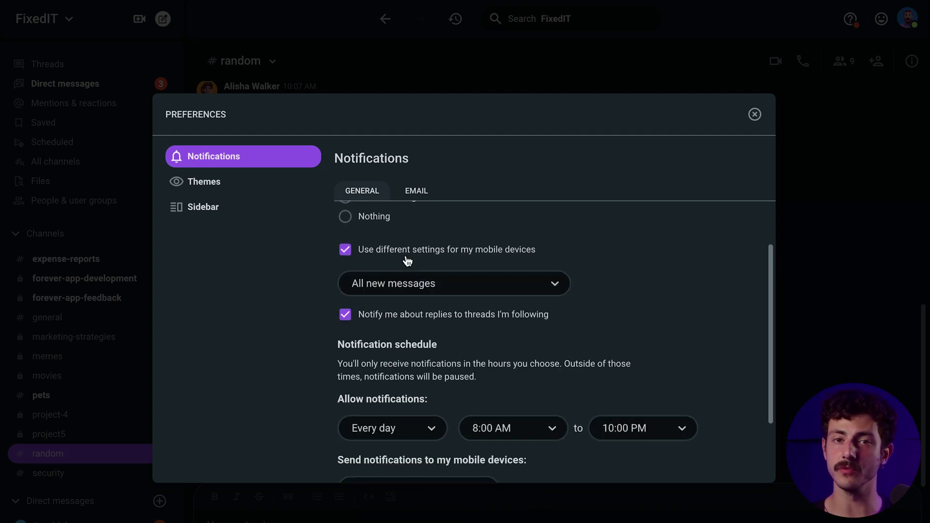
click(544, 294)
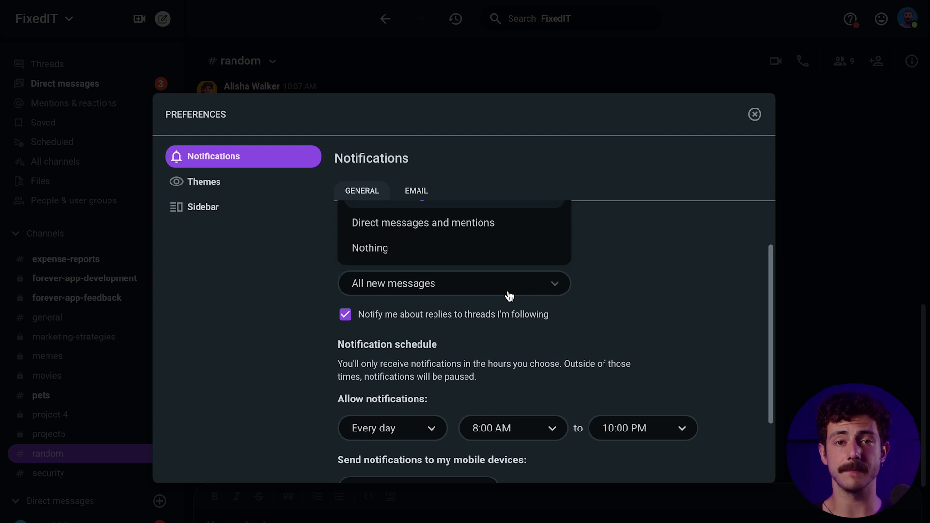
click(486, 248)
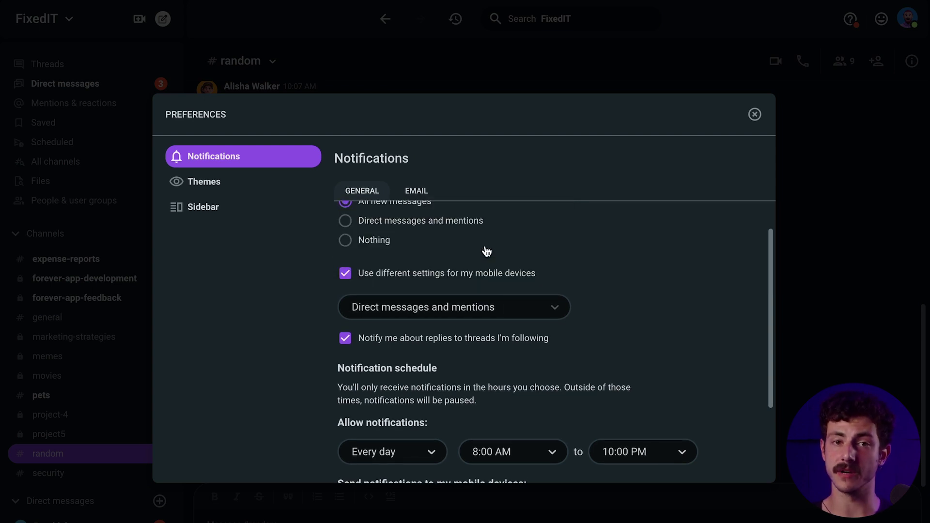
Set the notification schedule to Weekdays with an end time of Midnight.
scroll(629, 363, down, 2)
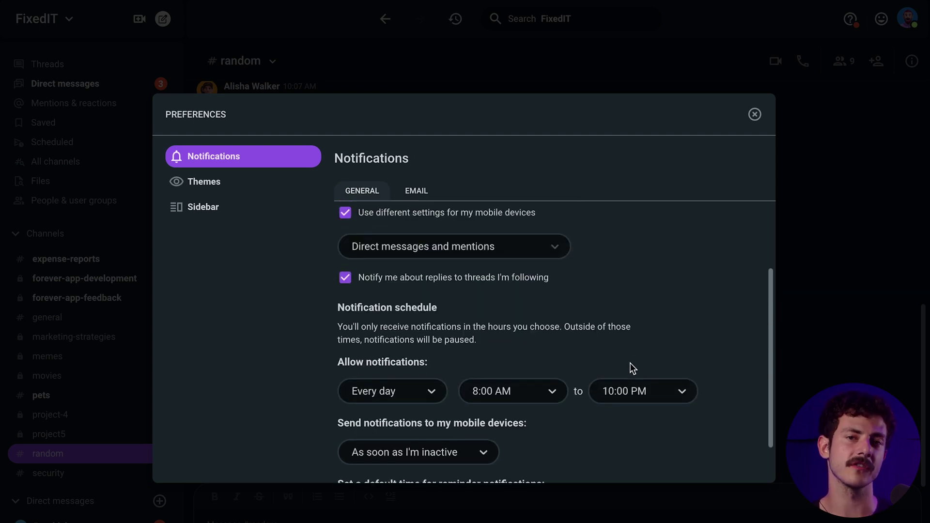
scroll(467, 355, down, 1)
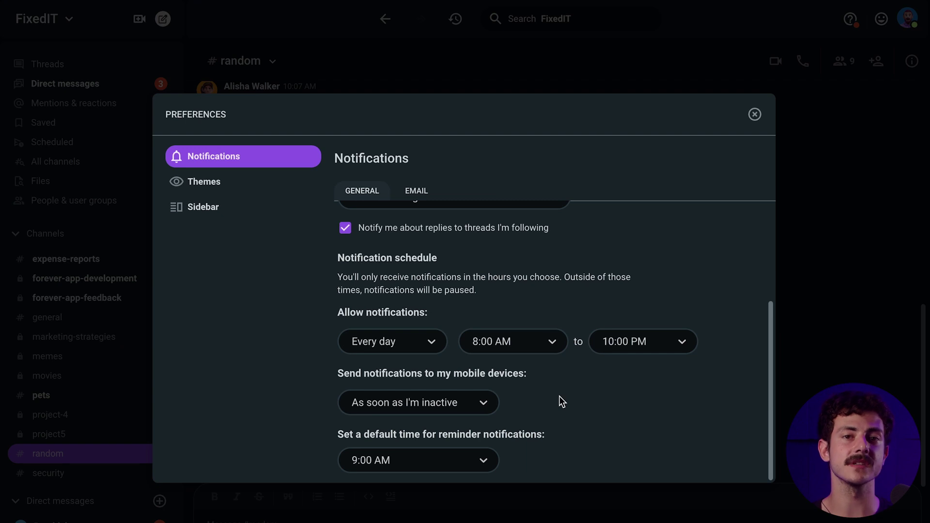
click(423, 347)
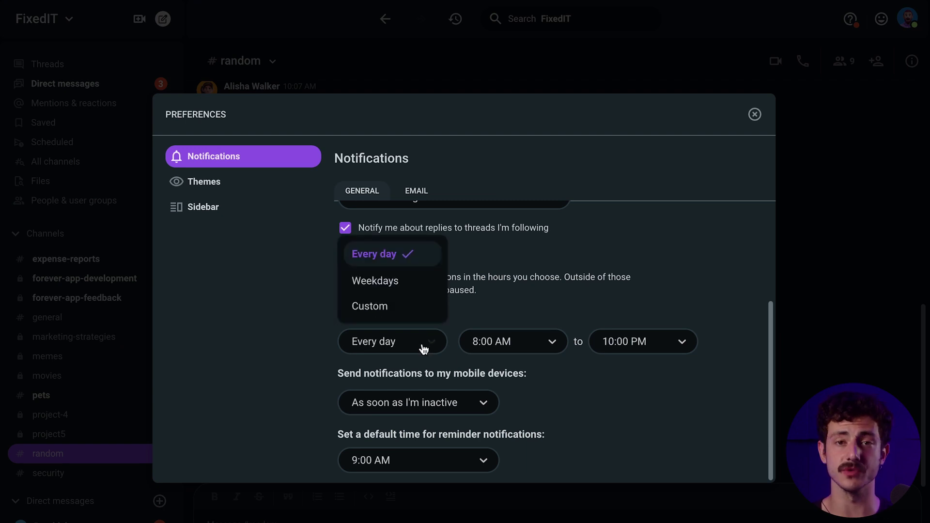
click(410, 287)
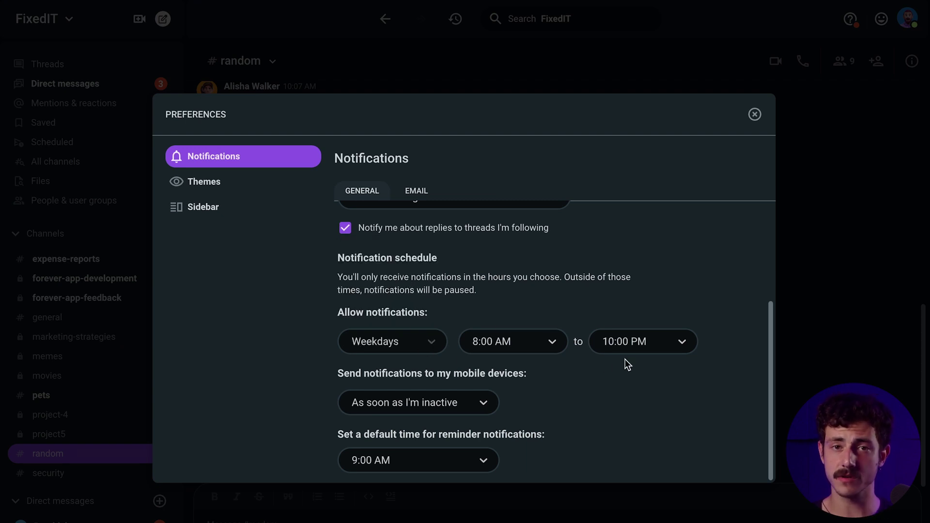
click(670, 353)
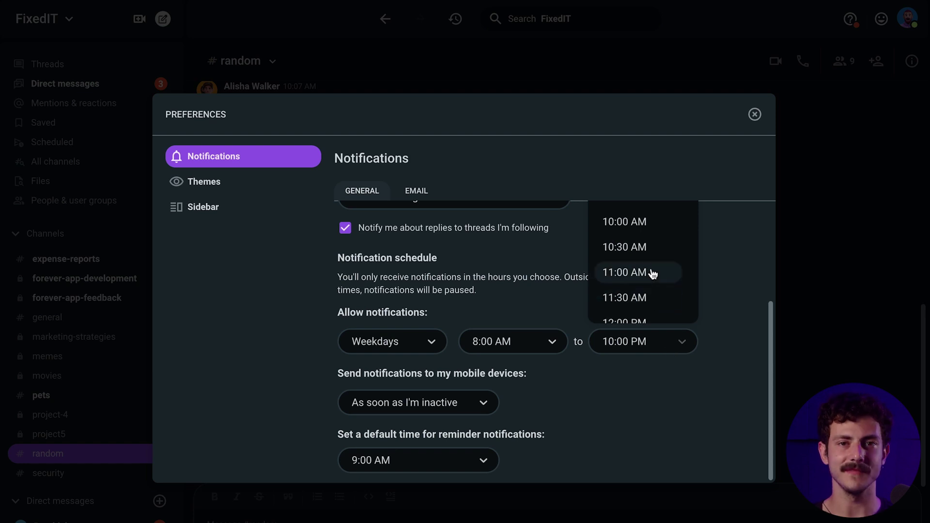
scroll(649, 273, down, 4)
scroll(646, 280, down, 10)
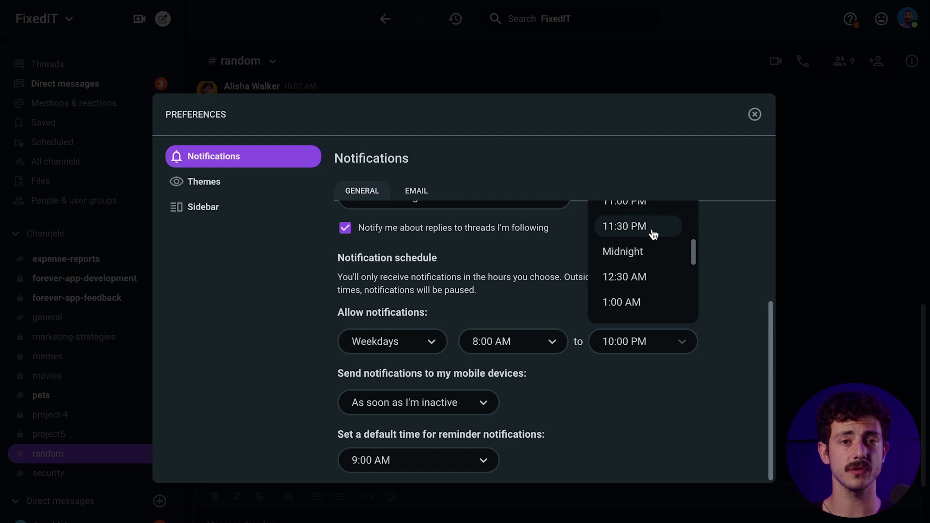
click(647, 249)
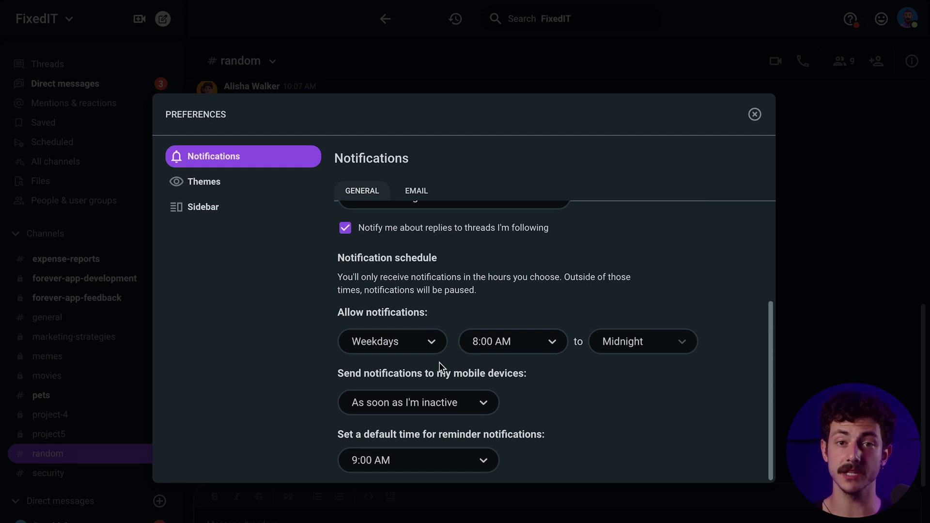
Switch the notification schedule to Custom and set Friday's end time to 1:30 PM.
click(429, 354)
click(405, 310)
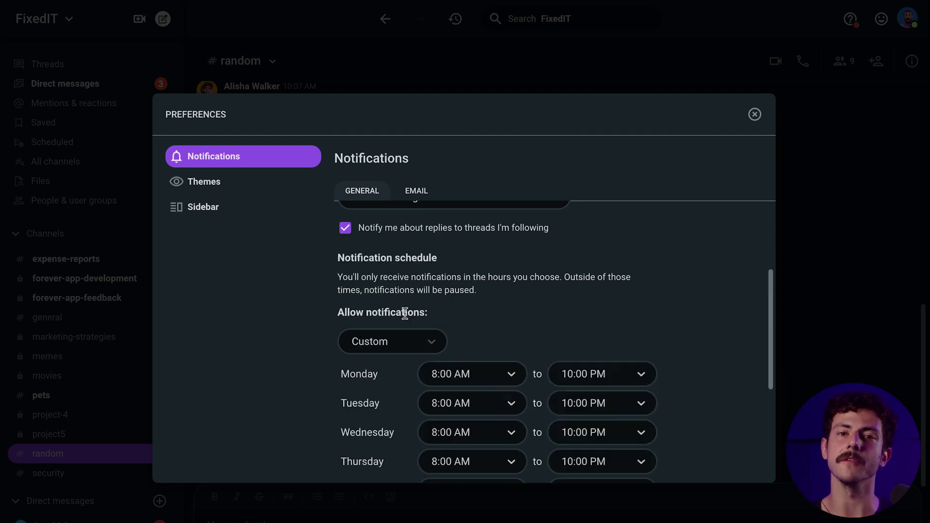
scroll(682, 371, down, 5)
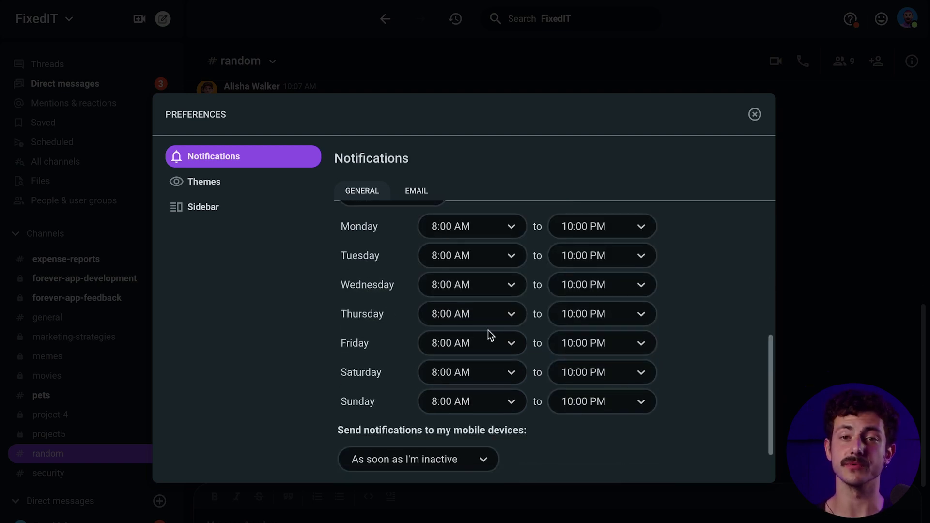
Set mobile device notifications to be sent immediately, even if active, and close the preferences.
click(479, 403)
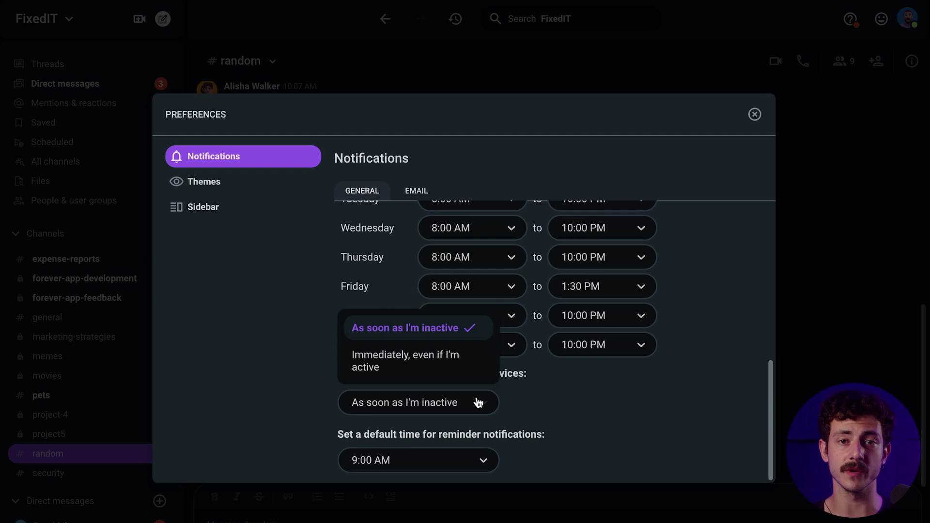
click(416, 365)
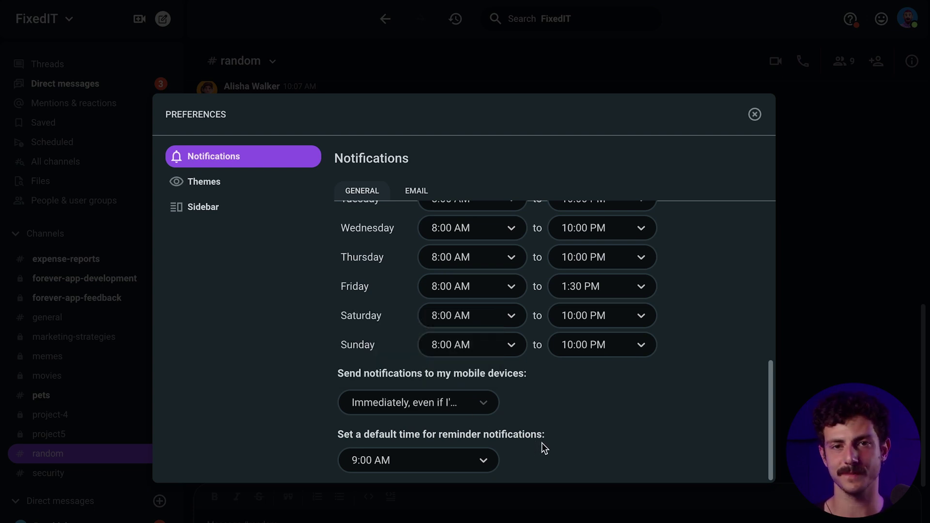
key(Escape)
Open the memes channel's notification preferences and choose to send notifications for Mentions only.
right_click(41, 357)
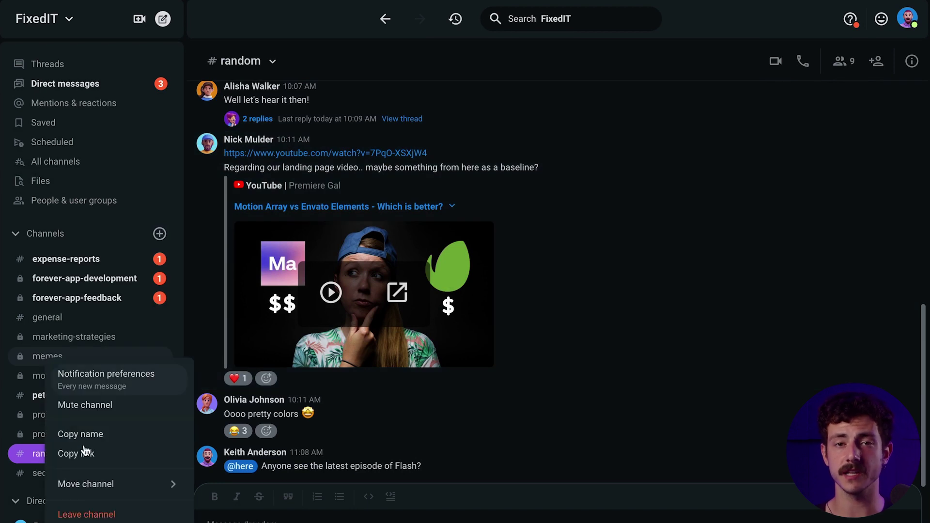
click(136, 388)
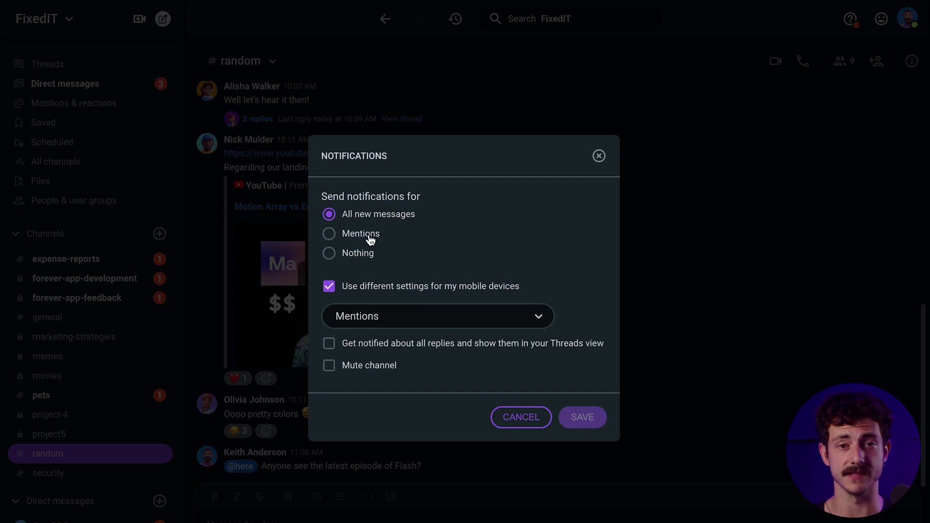
click(361, 234)
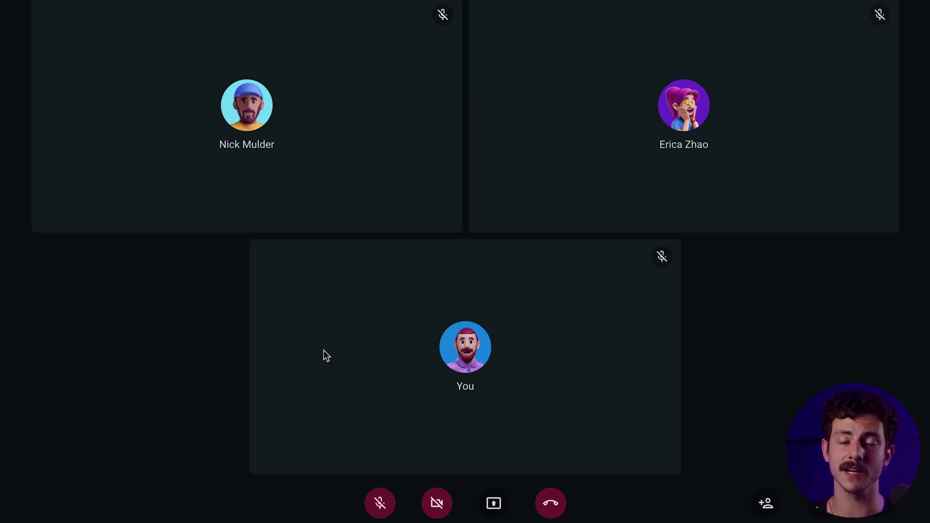
Enable the microphone and camera in the group call and start sharing the screen.
click(385, 516)
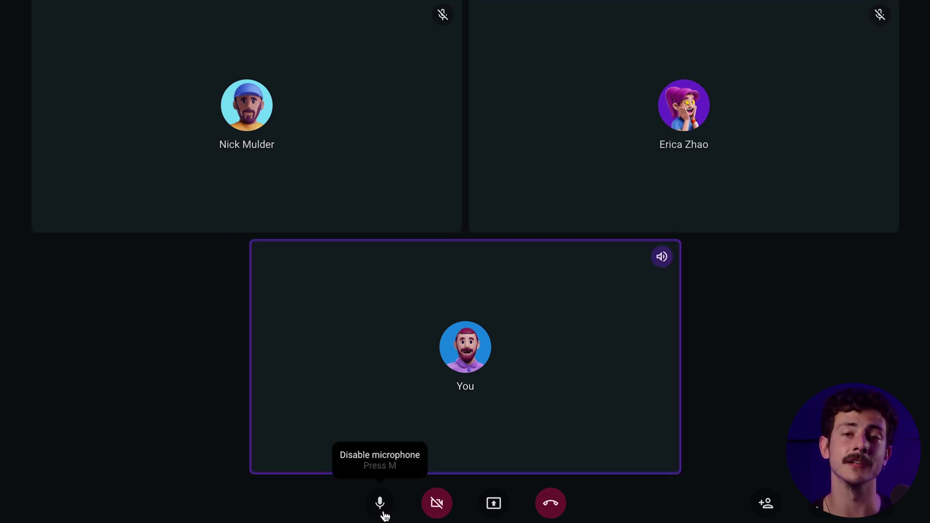
click(385, 516)
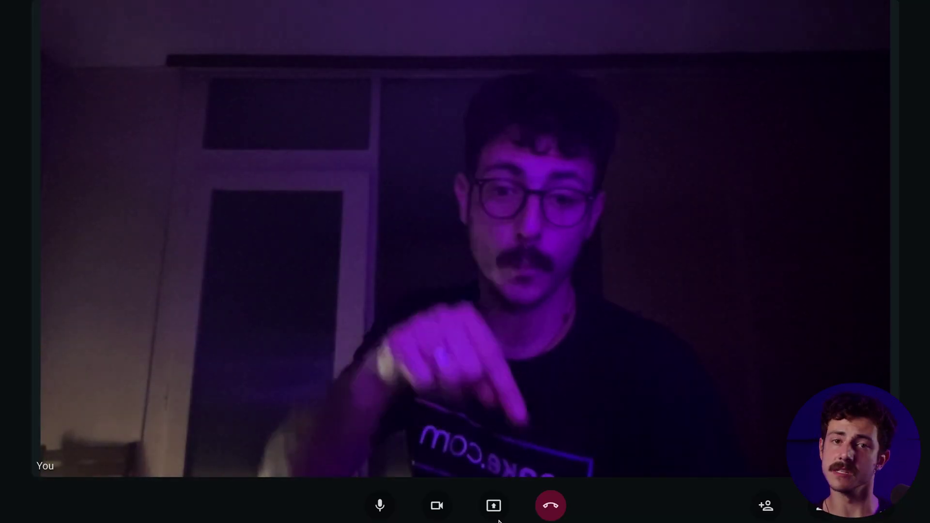
click(494, 506)
click(686, 150)
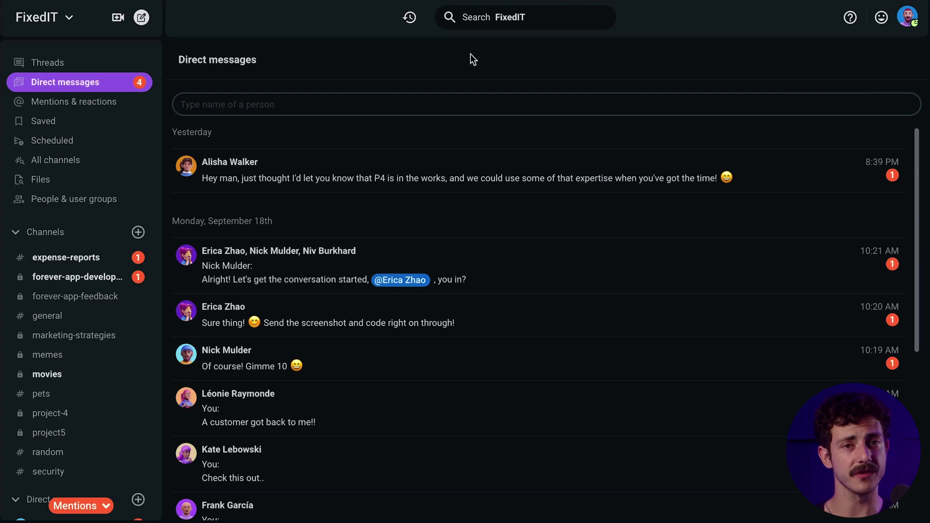
Choose the Light theme in the workspace preferences.
click(52, 18)
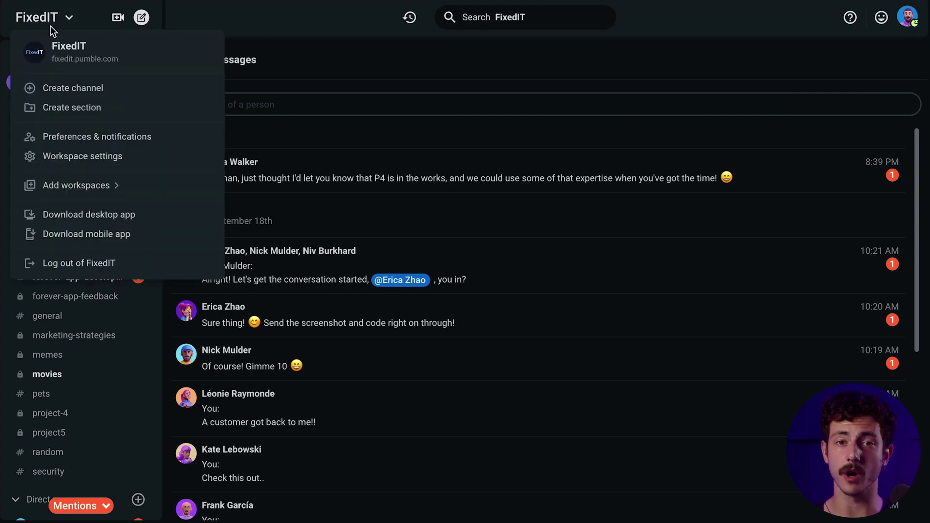
click(126, 143)
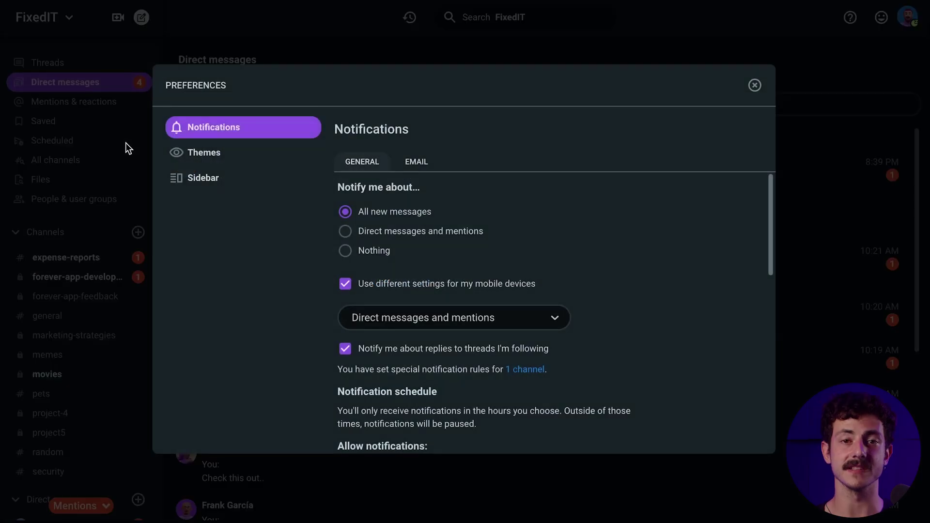
click(216, 156)
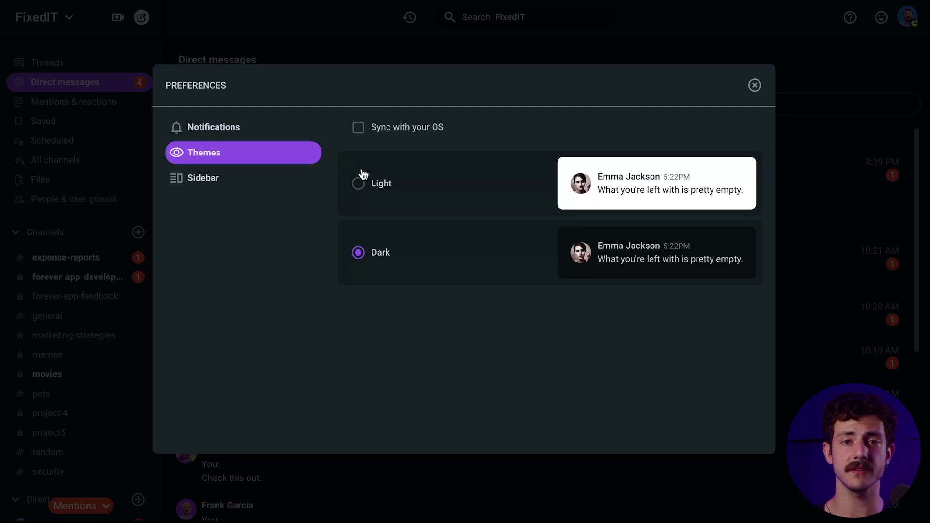
click(383, 186)
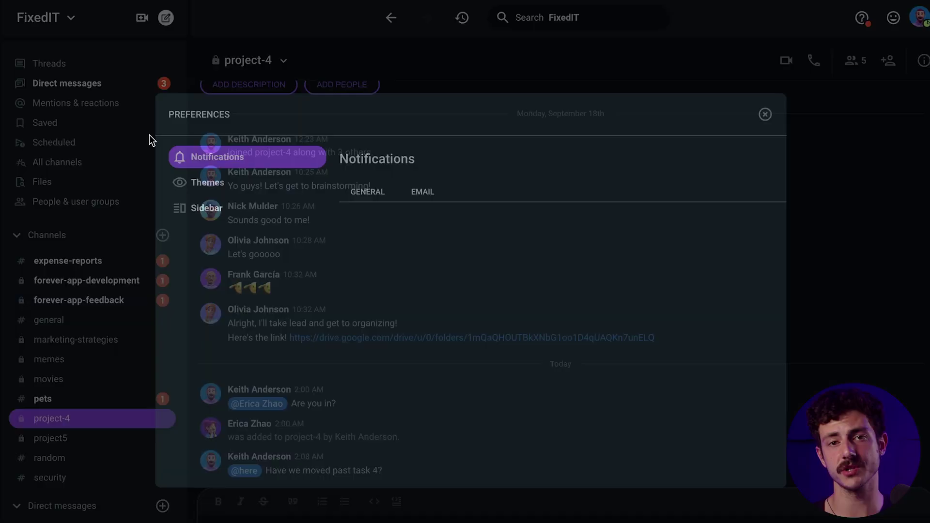
Review the sidebar preferences for showing and sorting conversations, close them, and look through the full conversation list.
click(233, 221)
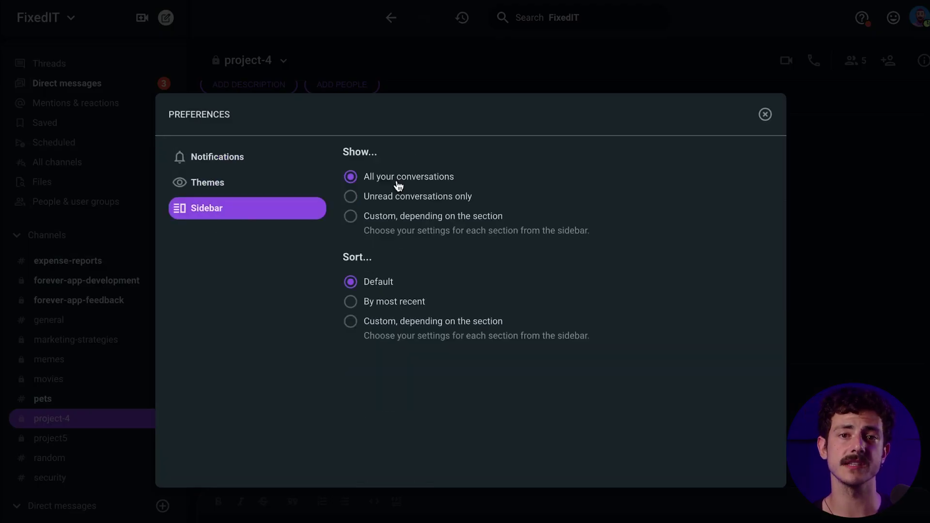
click(766, 114)
scroll(73, 328, down, 3)
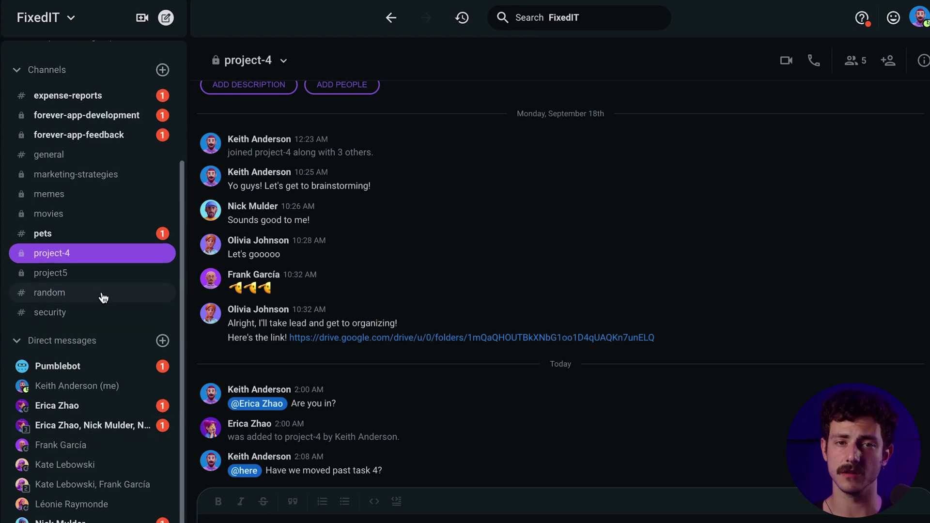
scroll(100, 295, up, 3)
Set the sidebar preferences to show unread conversations only and close them.
click(59, 20)
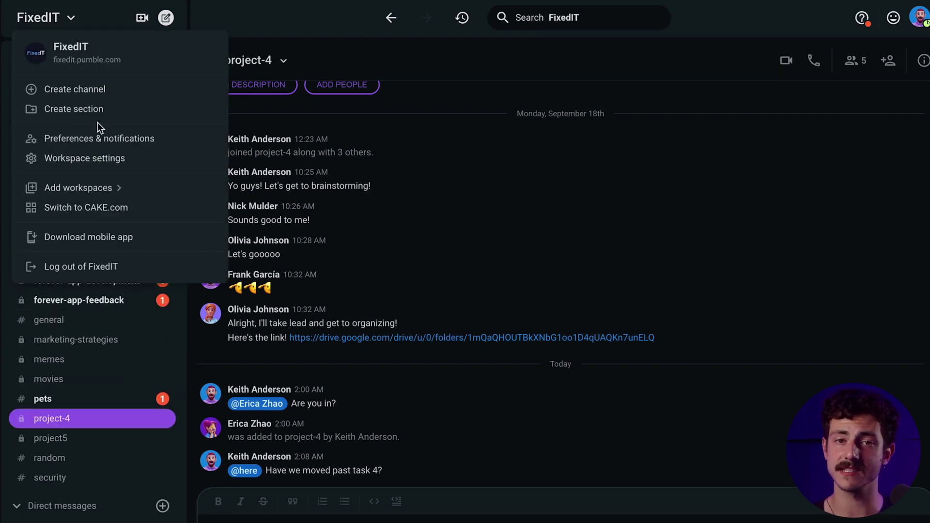
click(101, 138)
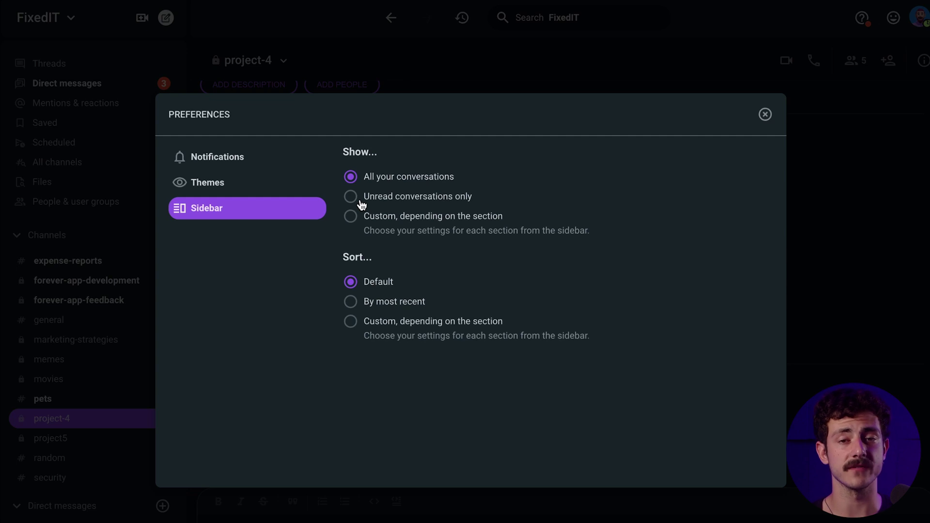
click(360, 201)
click(763, 120)
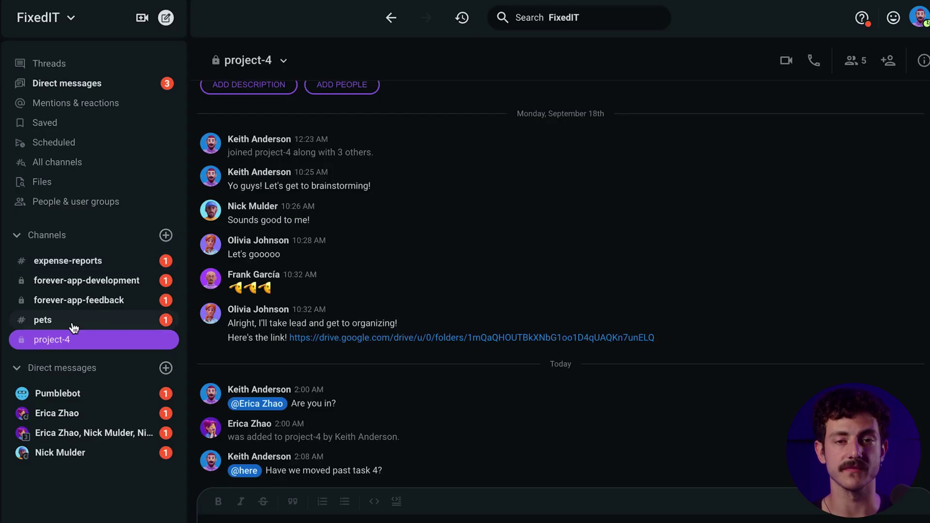
View the unread forever-app-feedback channel and the overview of direct messages.
click(118, 307)
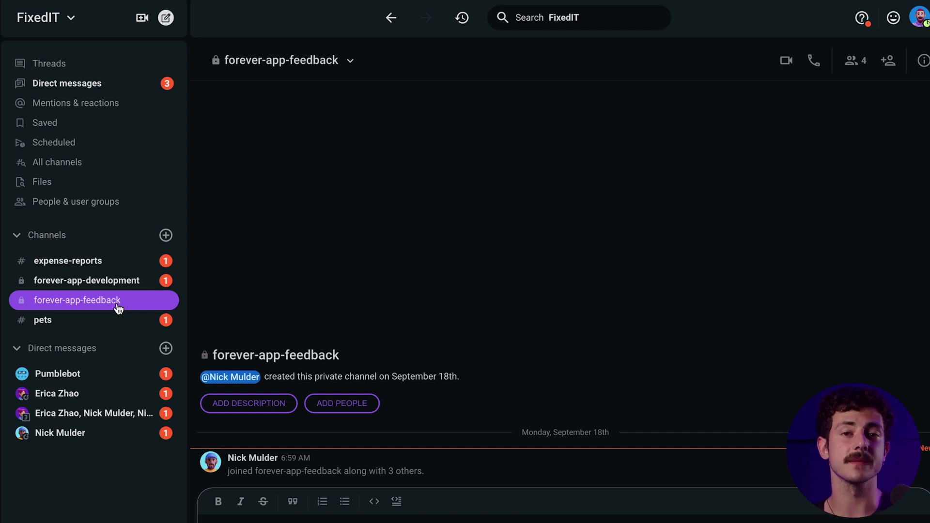
click(83, 85)
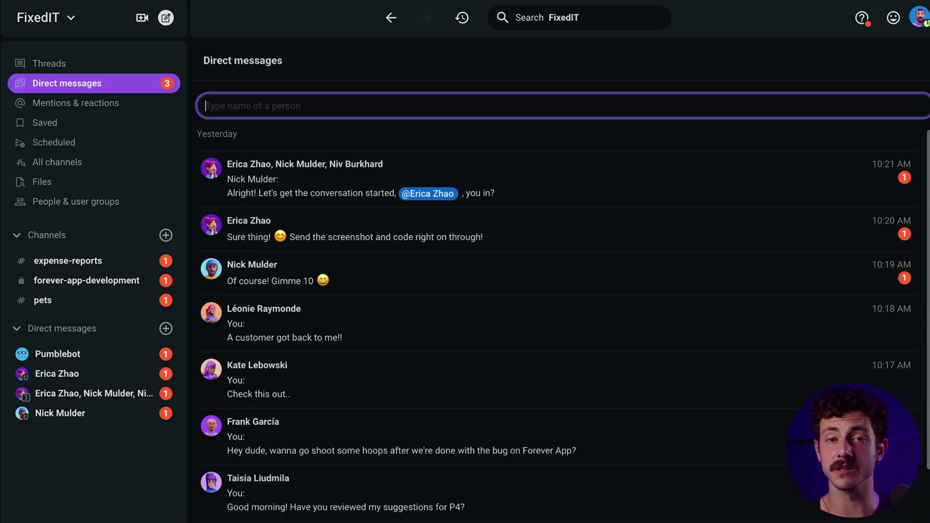
click(469, 75)
Set the sidebar's Show preference to Custom, depending on the section, and close the preferences.
click(61, 28)
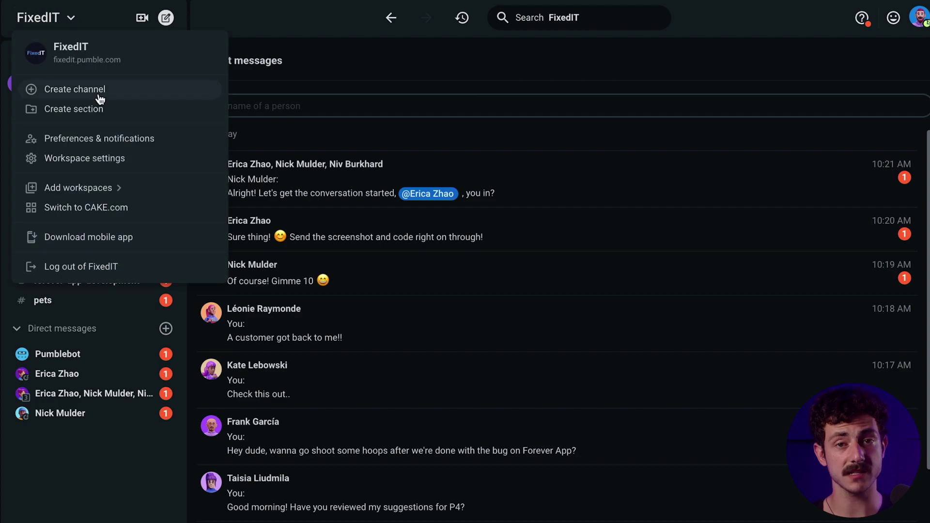
click(224, 142)
click(290, 214)
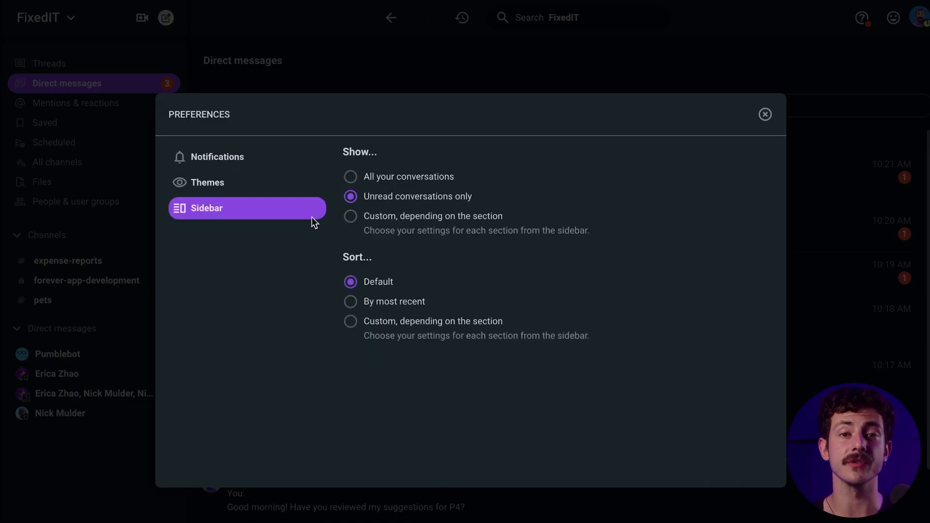
click(422, 218)
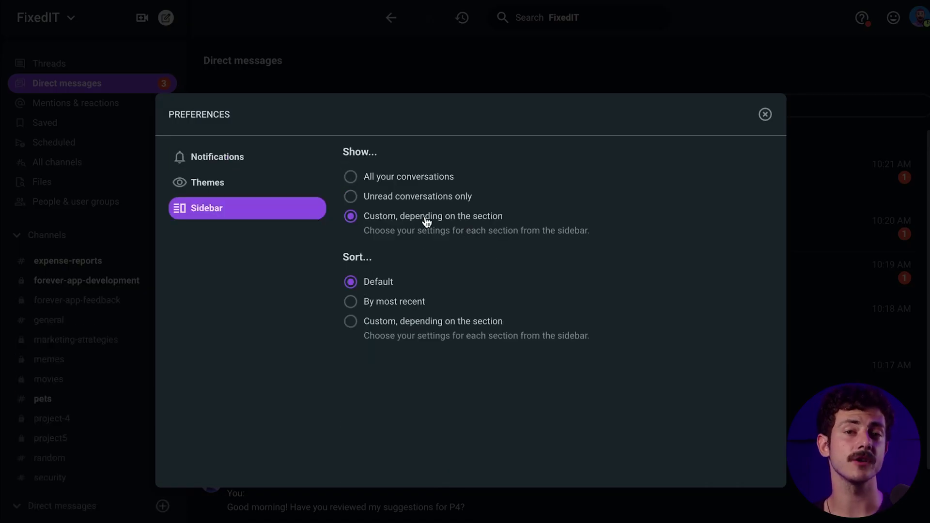
click(765, 114)
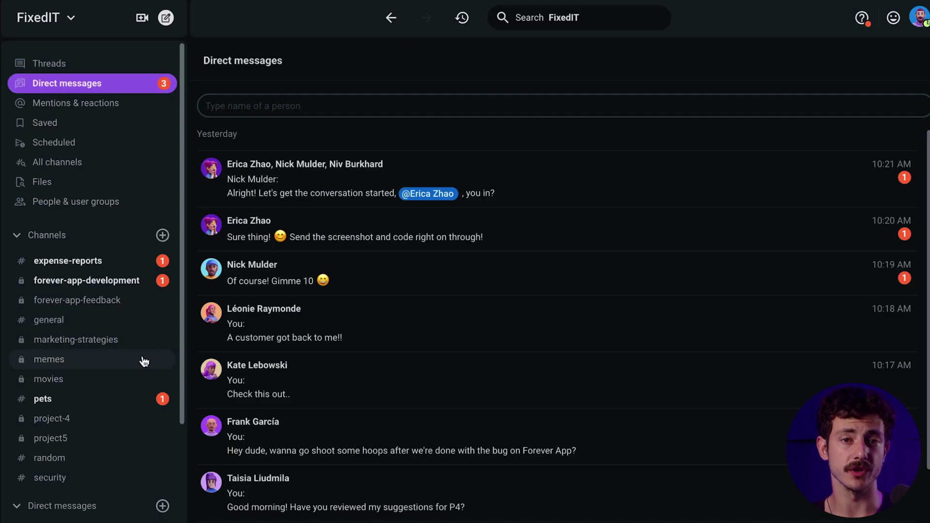
Open the options of the sidebar's Direct messages section to examine its Show setting.
scroll(143, 378, down, 3)
click(142, 374)
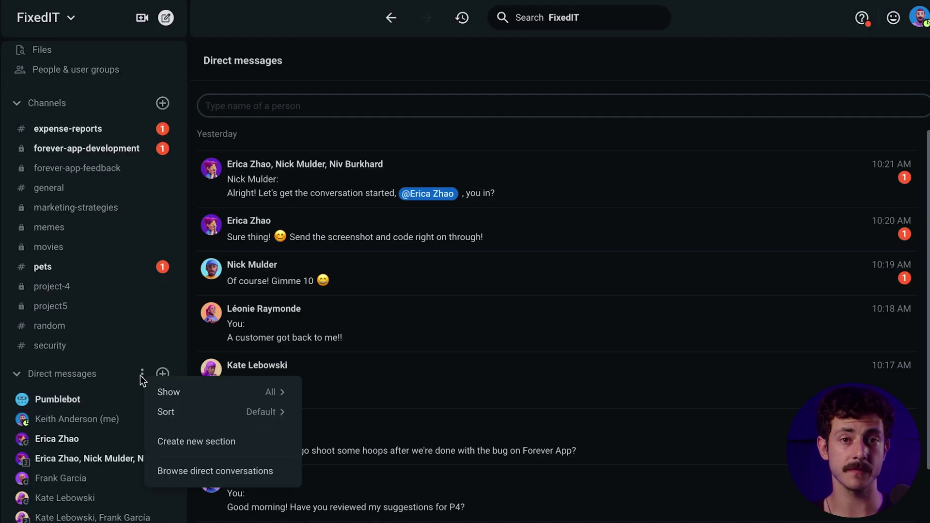
mouse_move(197, 399)
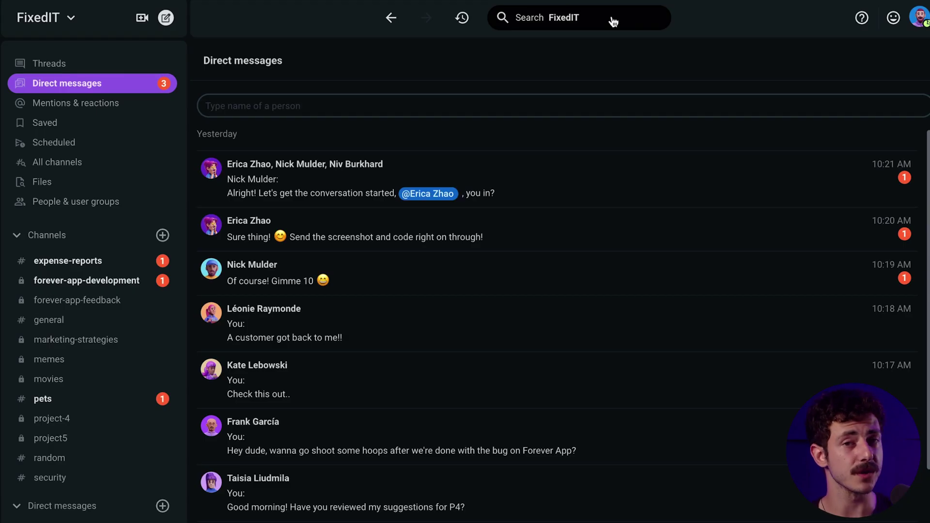
Try the from: and in: modifiers in the workspace search to view their suggestions.
click(613, 21)
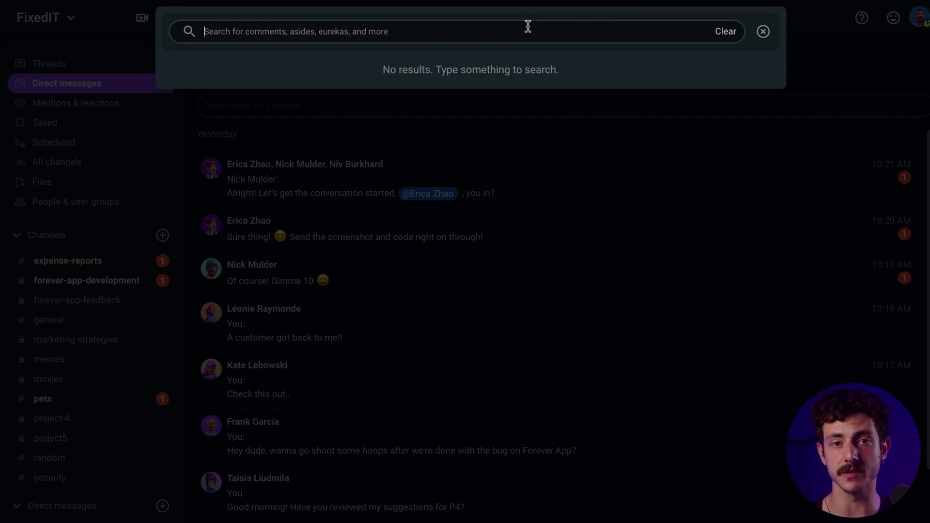
text(from:)
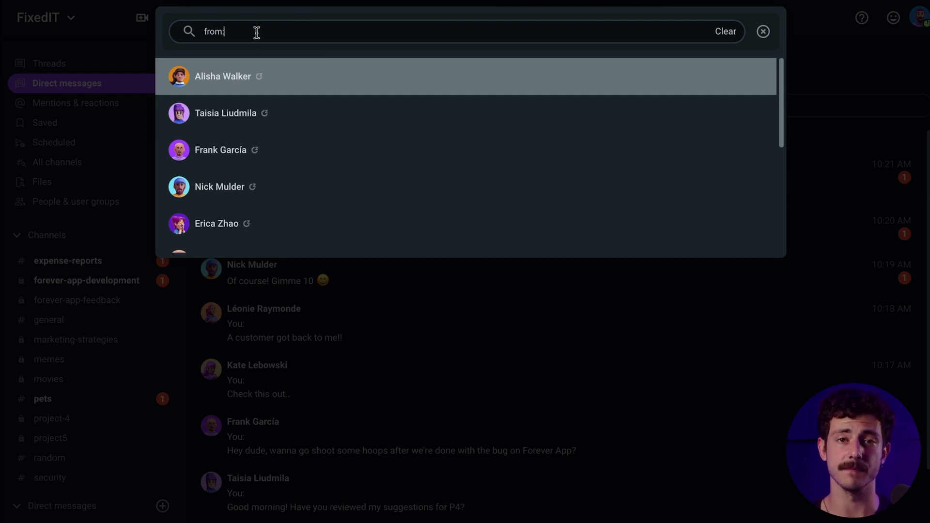
text(in:)
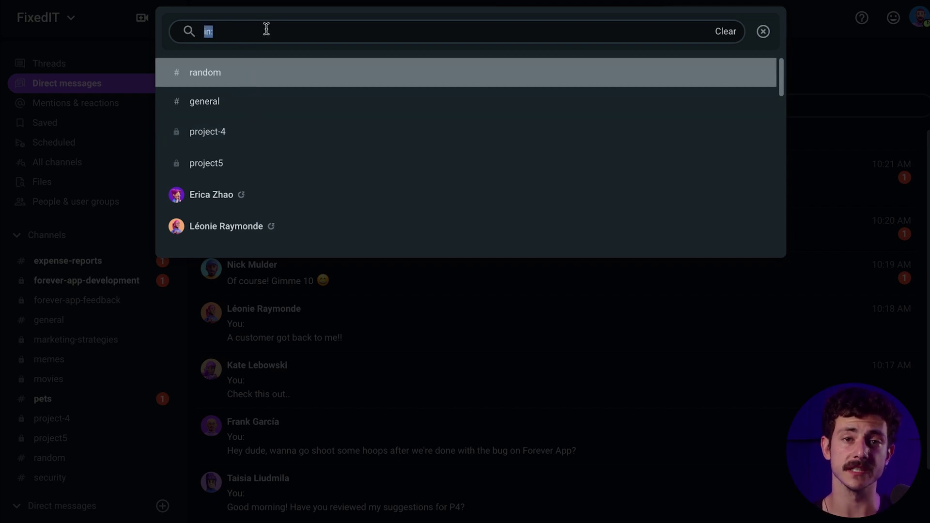
Search with the in: modifier limited to the account owner's own conversation, and open the calendar for the starting date filter.
text(in:)
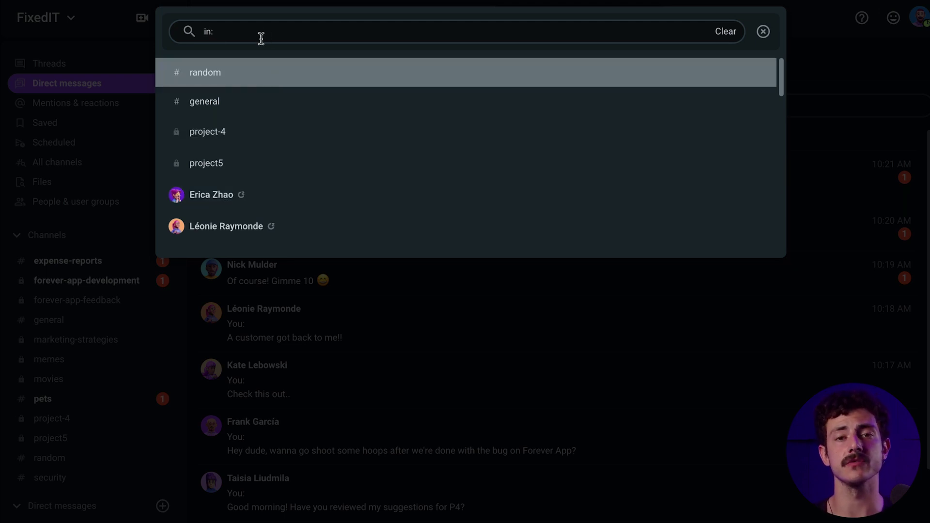
text(Keith)
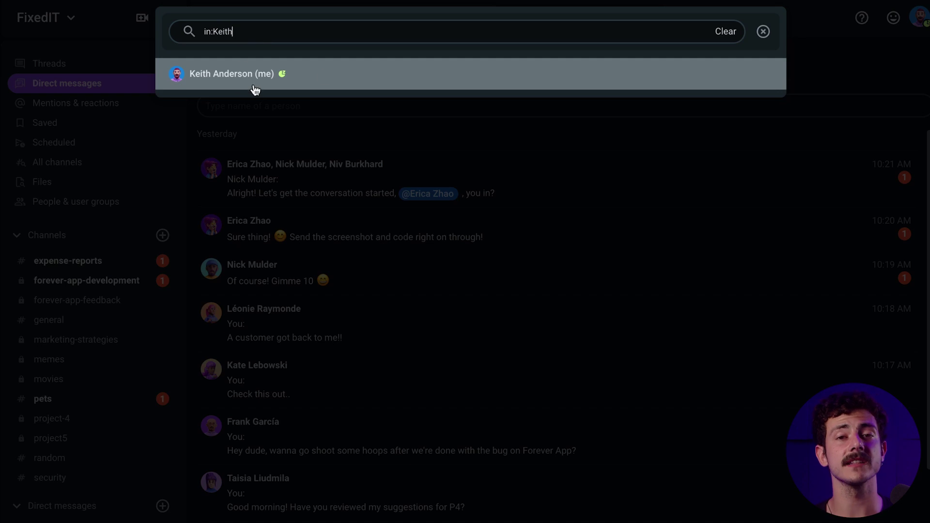
click(363, 70)
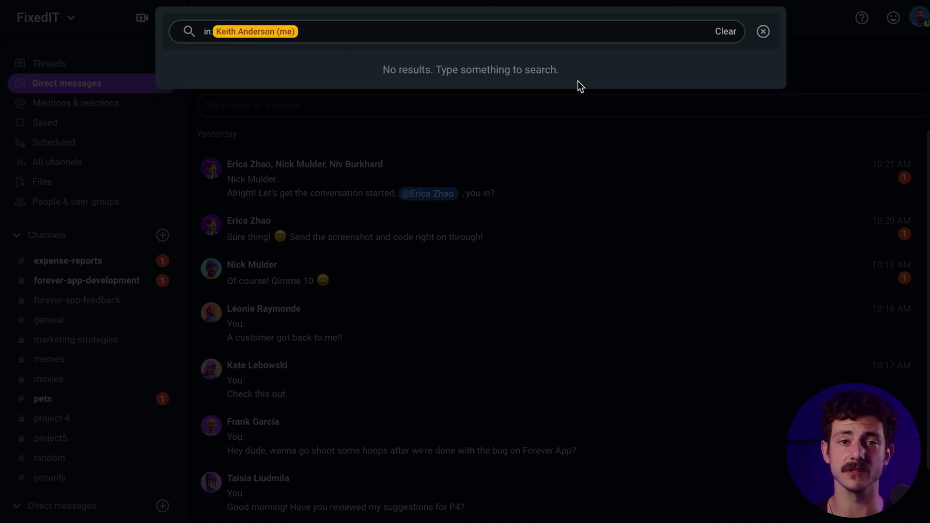
key(Return)
click(758, 233)
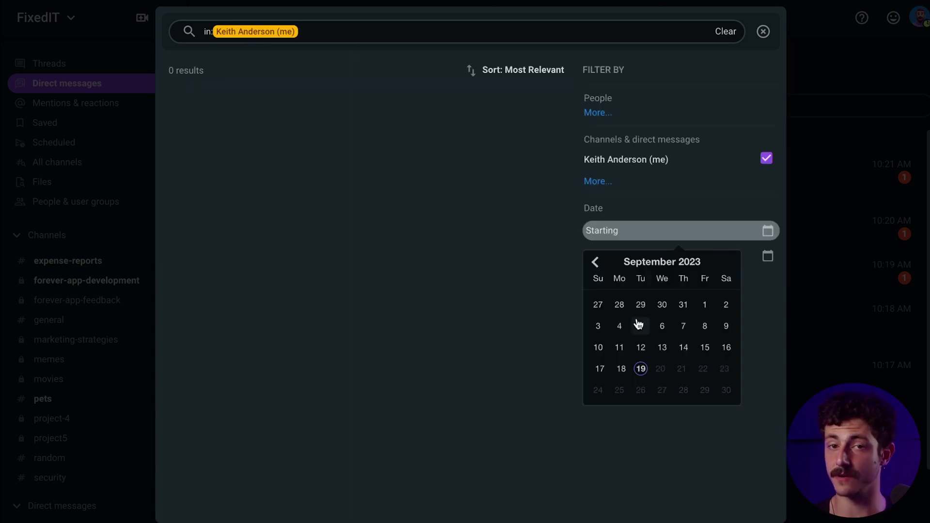